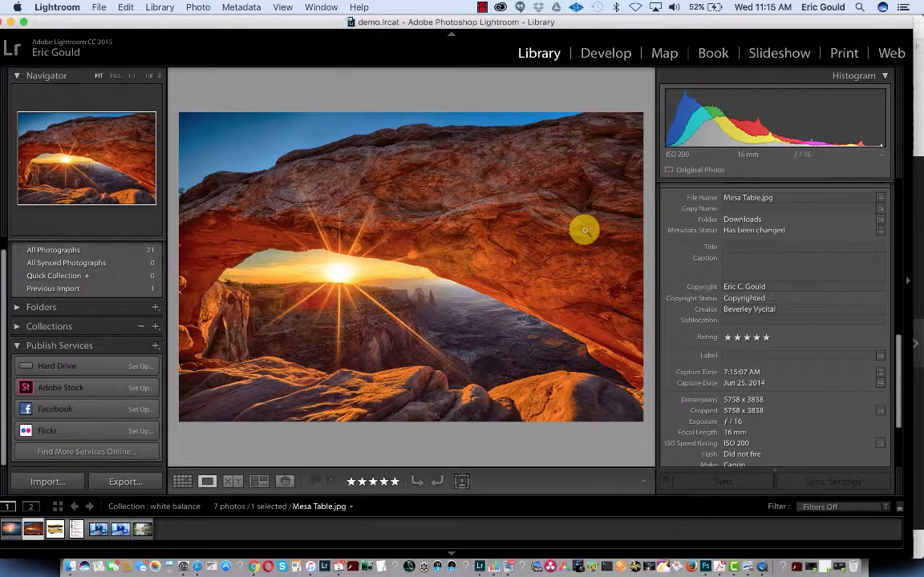
Browse the white balance collection to the blue-tinted dog photo _DSC5883-2.NEF and open it in the Develop module.
{"action": "key", "text": "Left"}
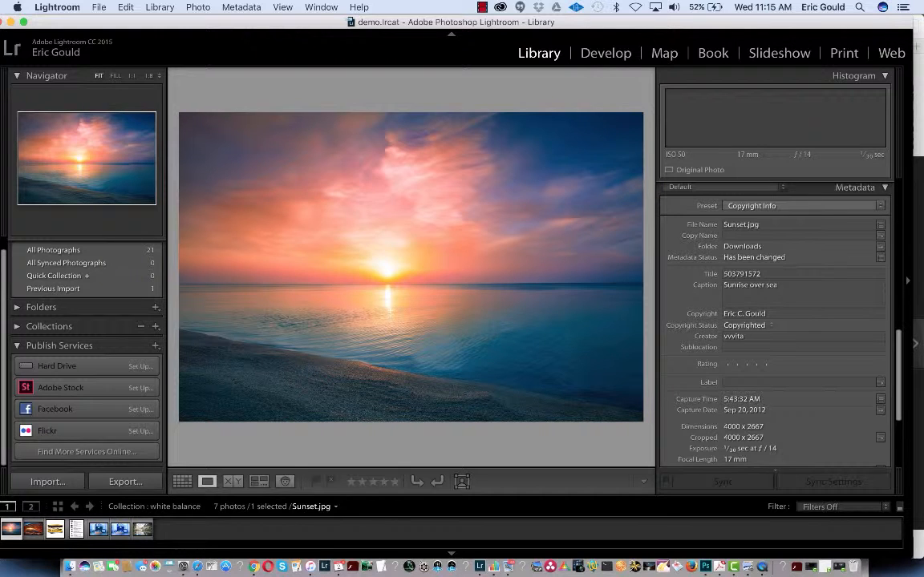
{"action": "key", "text": "Right"}
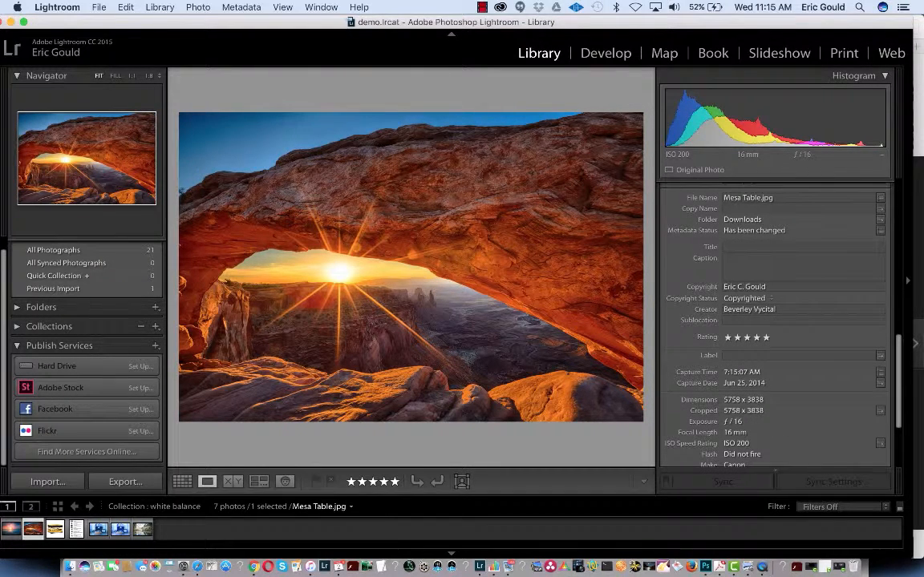
{"action": "key", "text": "Right"}
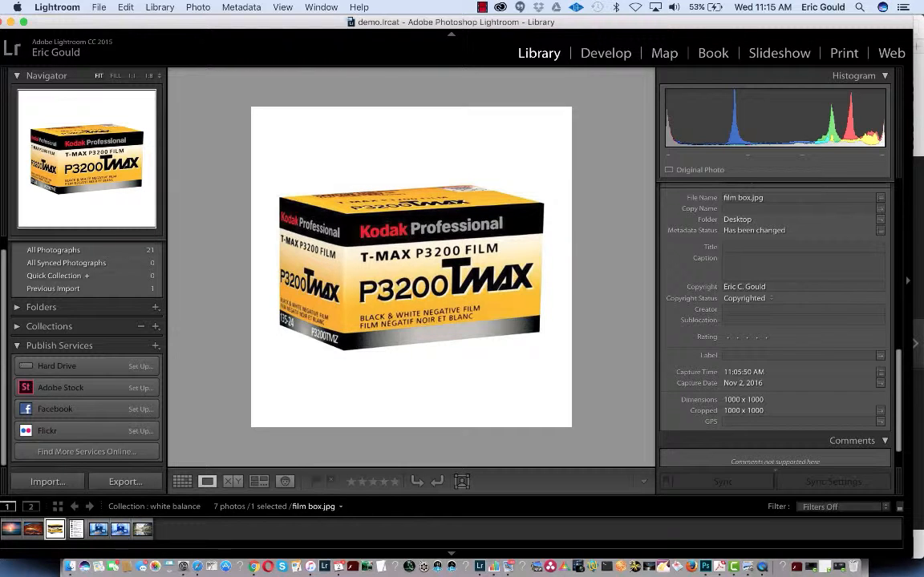
{"action": "key", "text": "Right"}
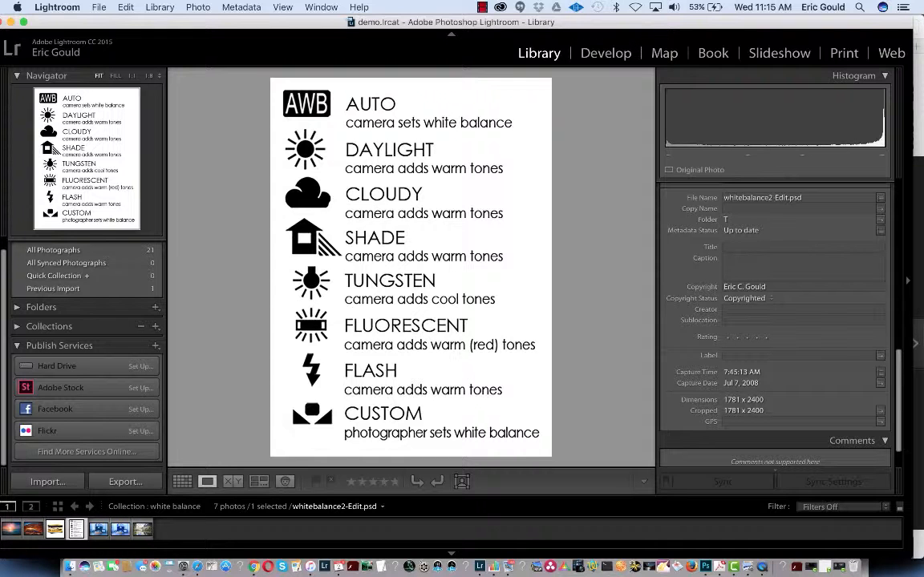
{"action": "key", "text": "Right"}
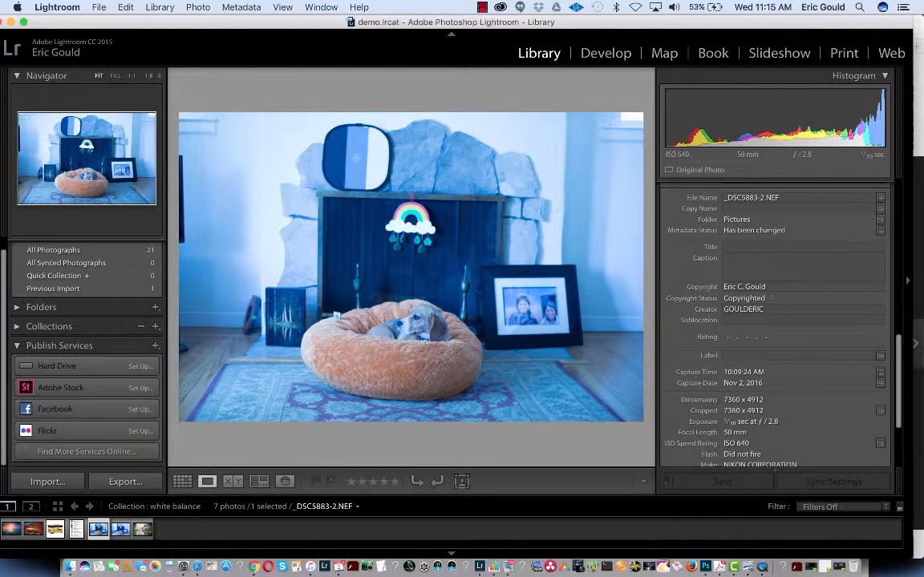
{"action": "left_click", "coordinate": [593, 54]}
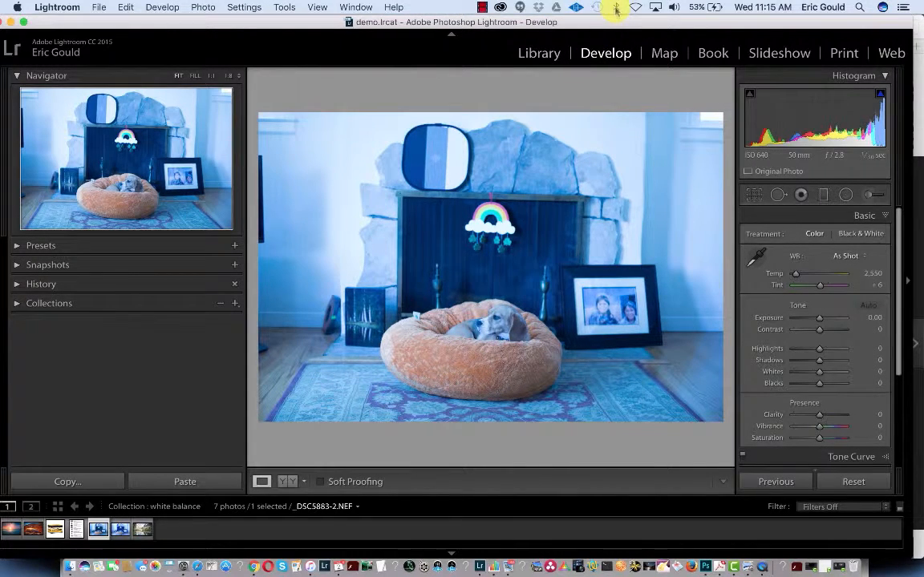
{"action": "left_click_drag", "start_coordinate": [618, 23], "coordinate": [594, 25]}
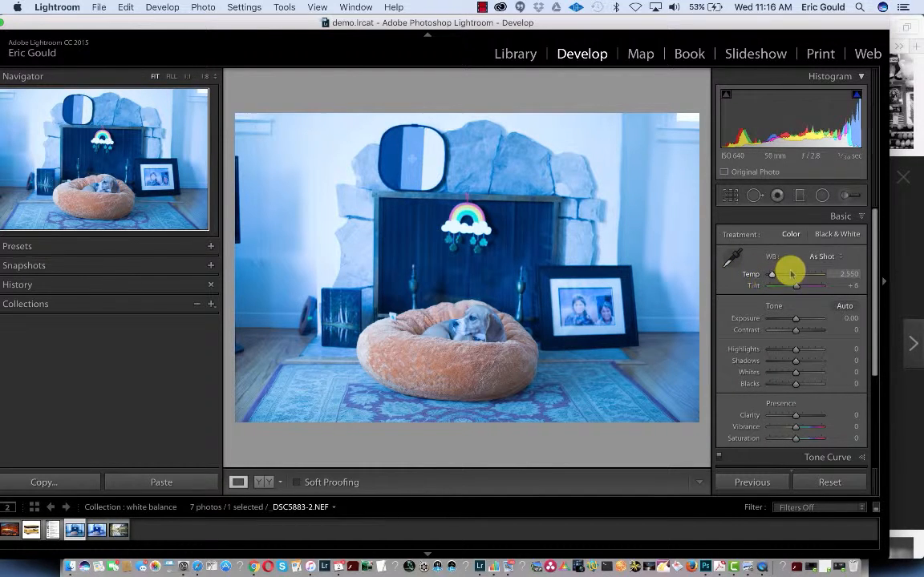
Apply the Auto white balance preset to the dog photo and compare it with the before view.
{"action": "left_click", "coordinate": [838, 256]}
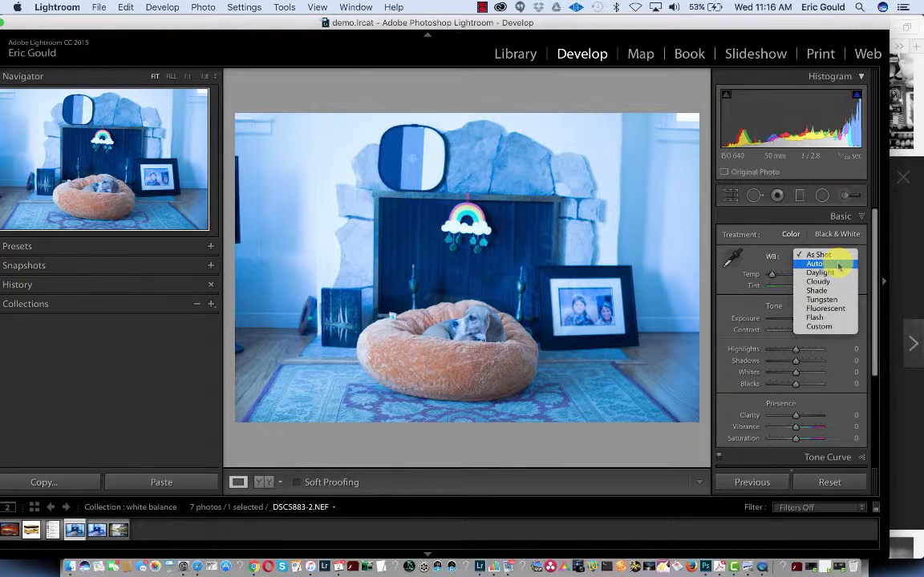
{"action": "left_click", "coordinate": [838, 265]}
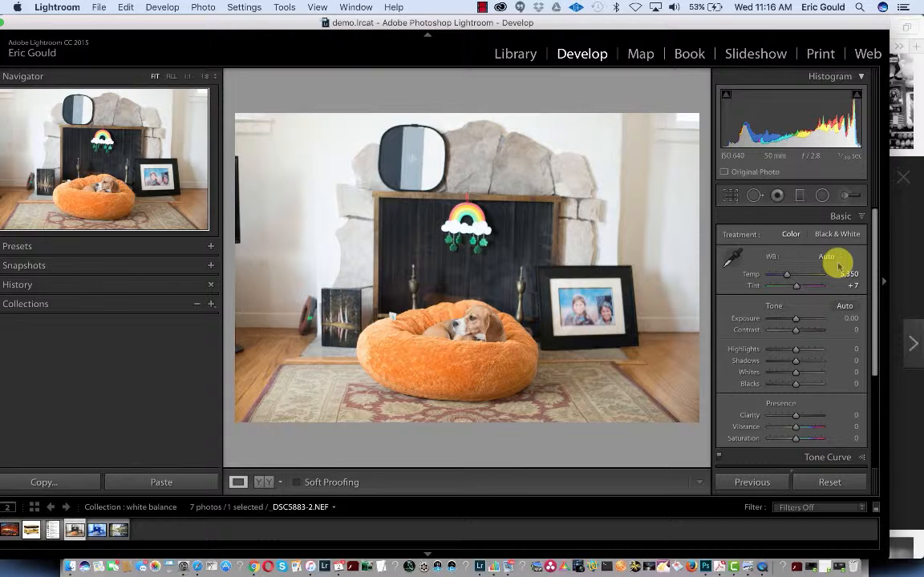
{"action": "key", "text": "backslash"}
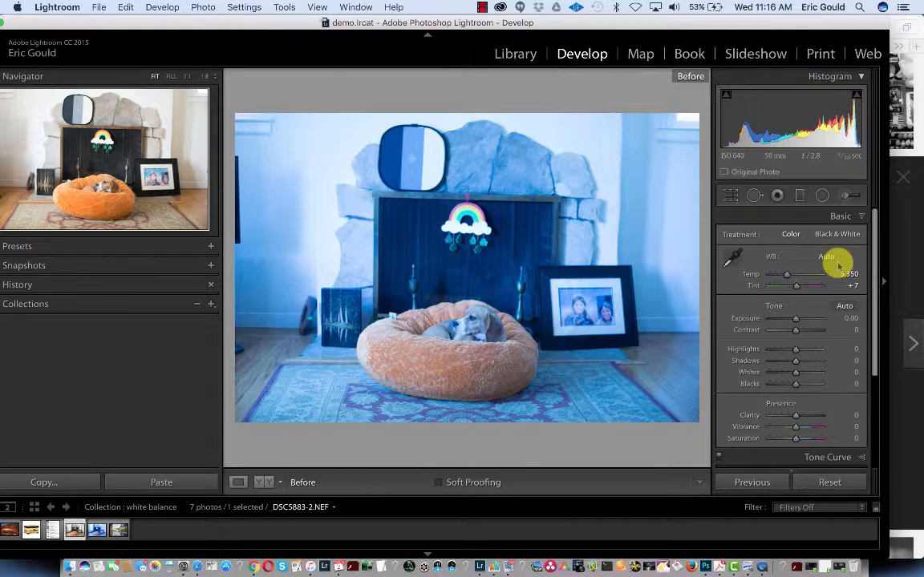
{"action": "key", "text": "backslash"}
{"action": "key", "text": "backslash"}
{"action": "key", "text": "backslash"}
Try the Daylight, Shade and Fluorescent white balance presets on the raw dog photo.
{"action": "left_click", "coordinate": [841, 259]}
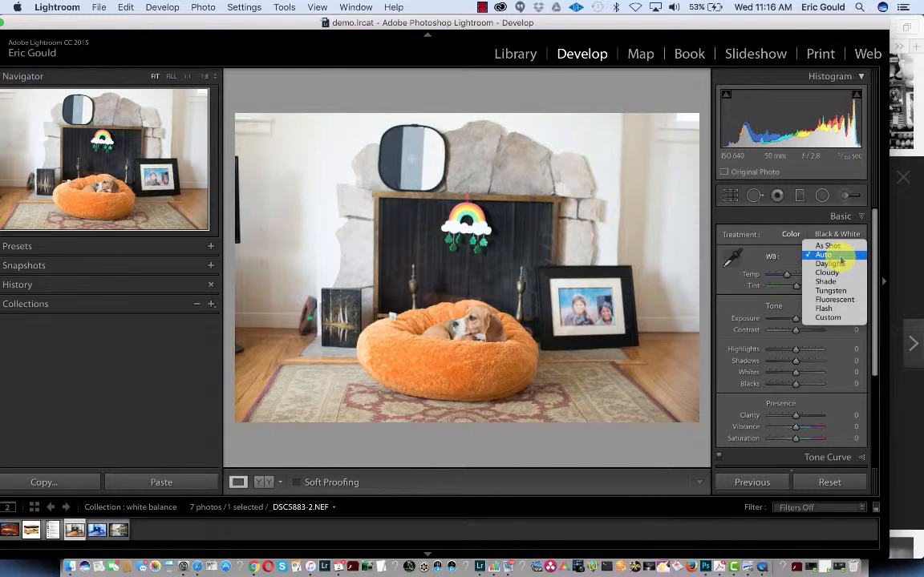
{"action": "left_click", "coordinate": [839, 263]}
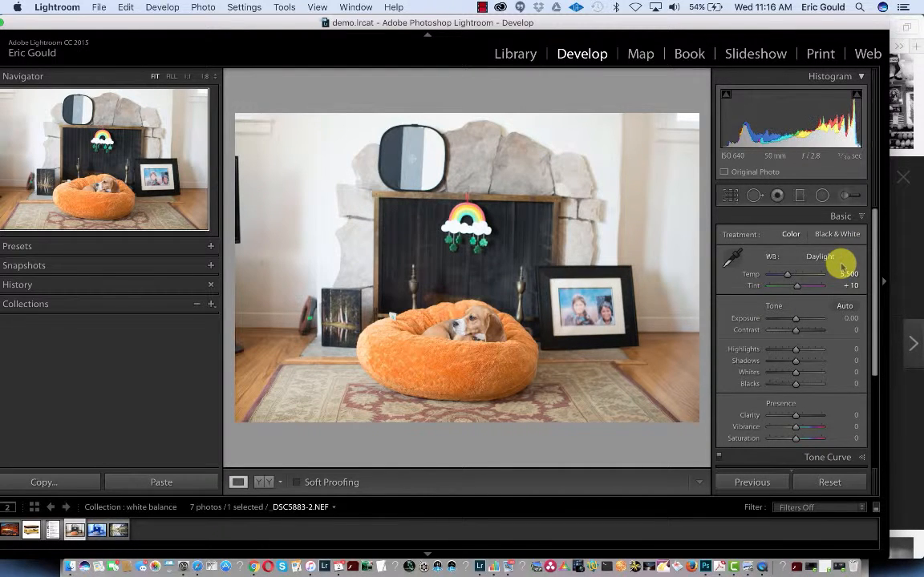
{"action": "left_click", "coordinate": [842, 261]}
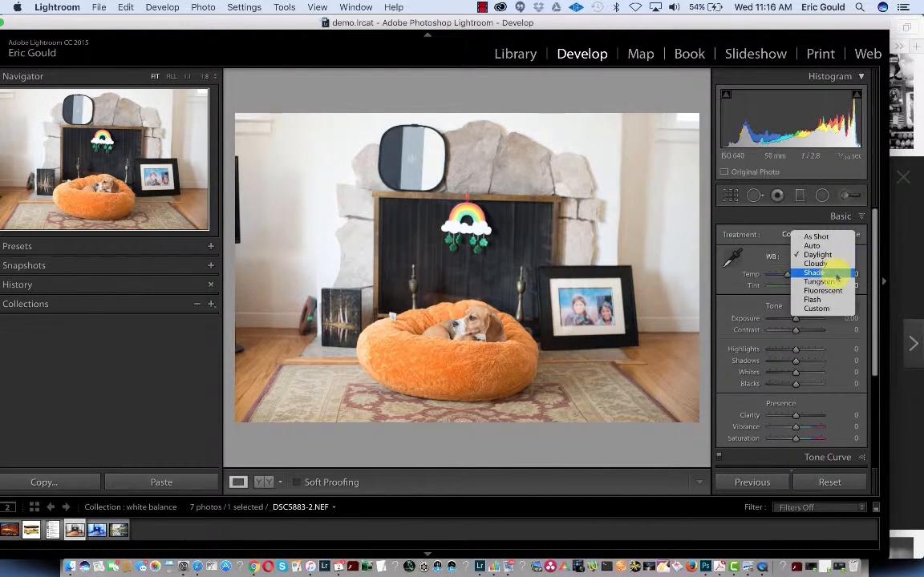
{"action": "left_click", "coordinate": [836, 277]}
{"action": "left_click", "coordinate": [840, 257]}
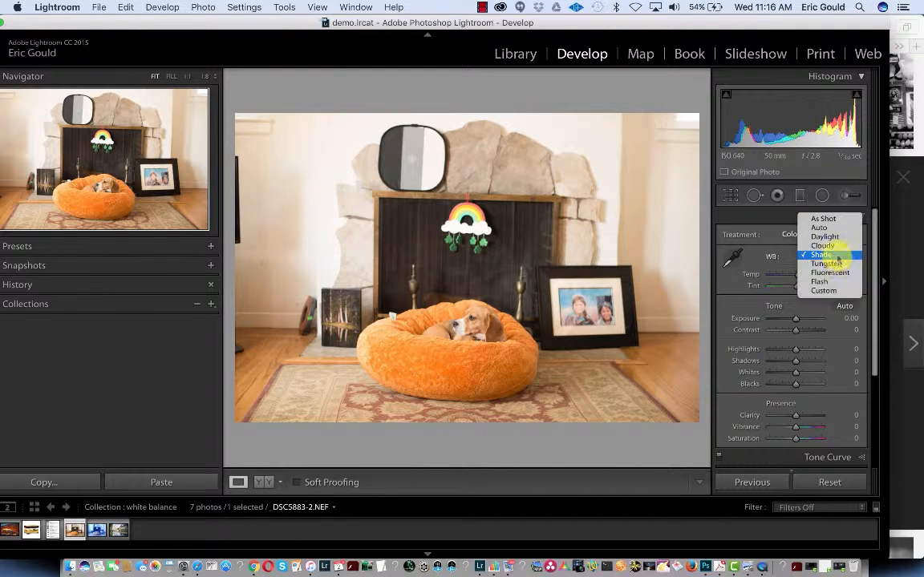
{"action": "left_click", "coordinate": [838, 274]}
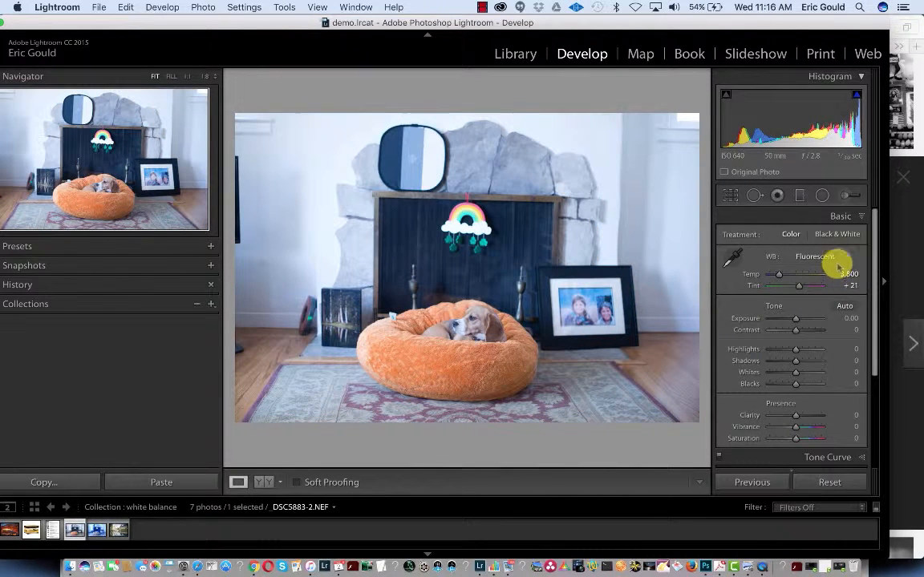
Choose the Custom white balance option and return the photo's white balance to As Shot.
{"action": "left_click", "coordinate": [838, 258]}
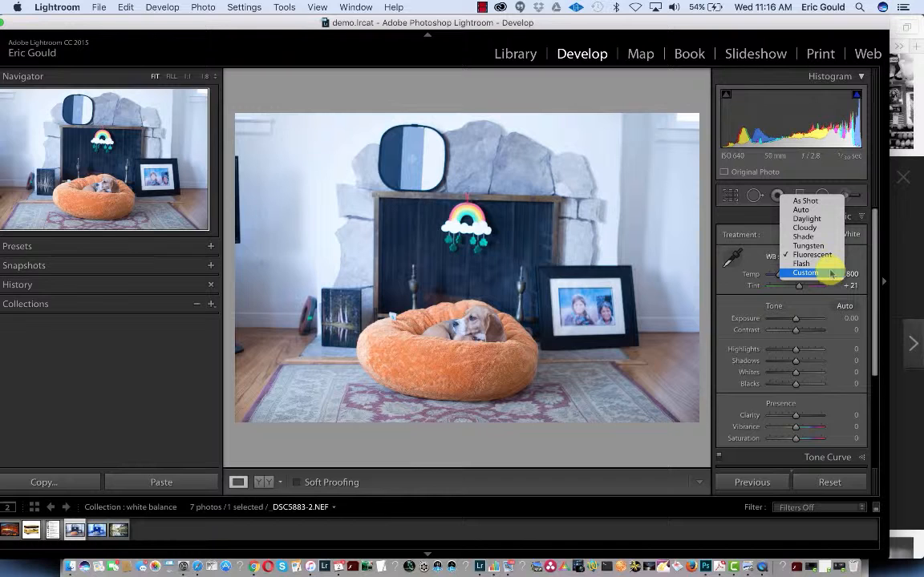
{"action": "left_click", "coordinate": [830, 273]}
{"action": "left_click", "coordinate": [830, 257]}
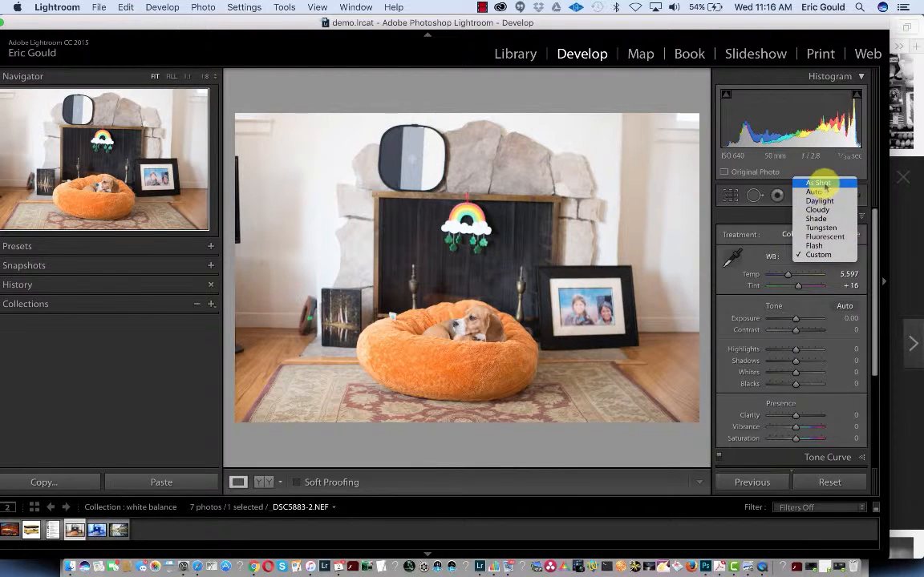
{"action": "left_click", "coordinate": [826, 183]}
{"action": "left_click", "coordinate": [822, 256]}
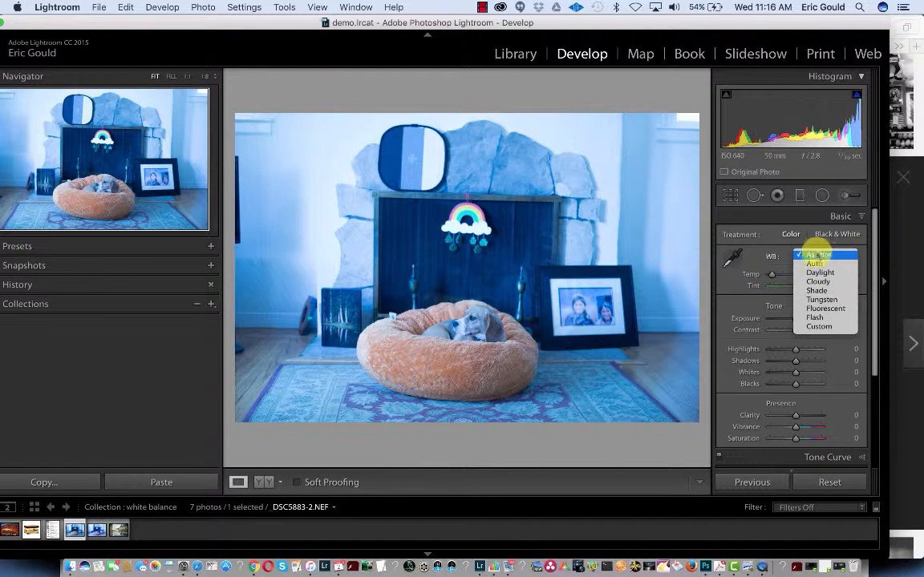
{"action": "left_click", "coordinate": [791, 245]}
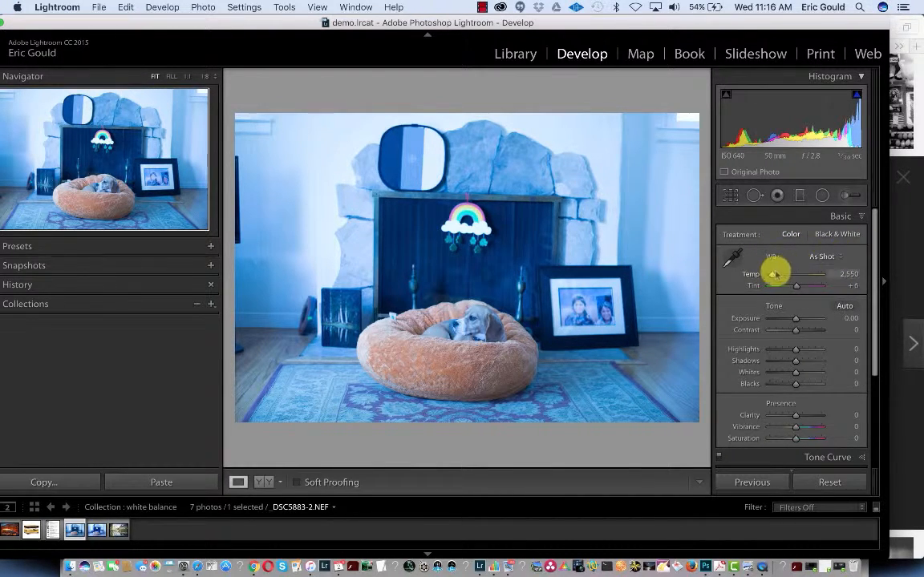
Warm the photo by raising Temp to 6,195 and 6,741, and reset the white balance to As Shot.
{"action": "left_click_drag", "start_coordinate": [771, 277], "coordinate": [790, 276]}
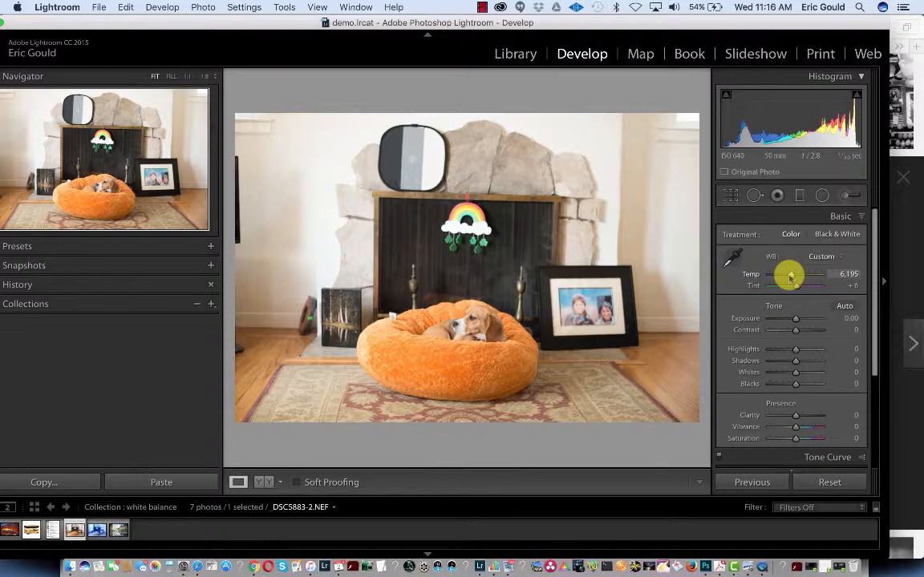
{"action": "mouse_move", "coordinate": [790, 276]}
{"action": "left_mouse_down"}
{"action": "mouse_move", "coordinate": [814, 279]}
{"action": "mouse_move", "coordinate": [768, 277]}
{"action": "mouse_move", "coordinate": [794, 278]}
{"action": "left_mouse_up"}
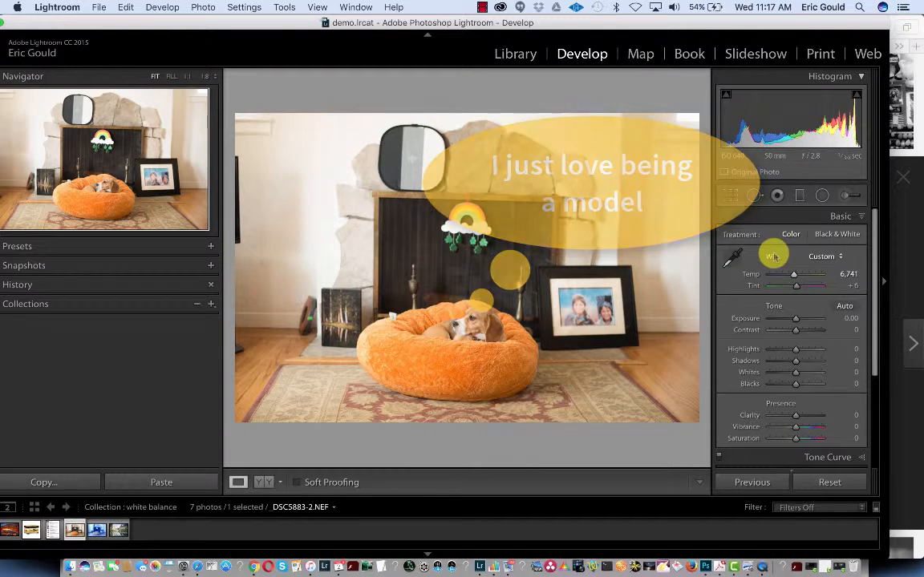
{"action": "double_click", "coordinate": [770, 255]}
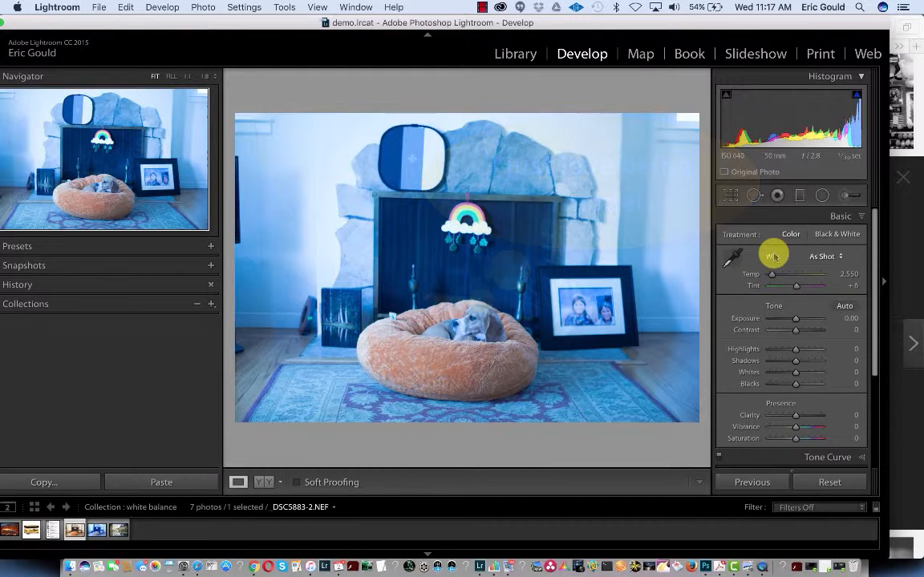
Sample a neutral area of the photo with the White Balance Selector, and reset the white balance to As Shot.
{"action": "left_click", "coordinate": [733, 258]}
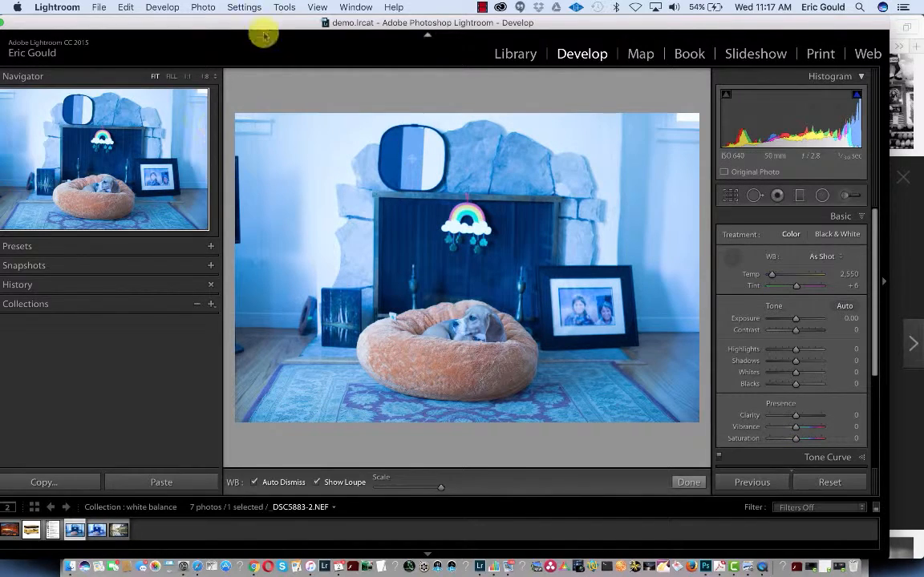
{"action": "left_click_drag", "start_coordinate": [264, 25], "coordinate": [299, 17]}
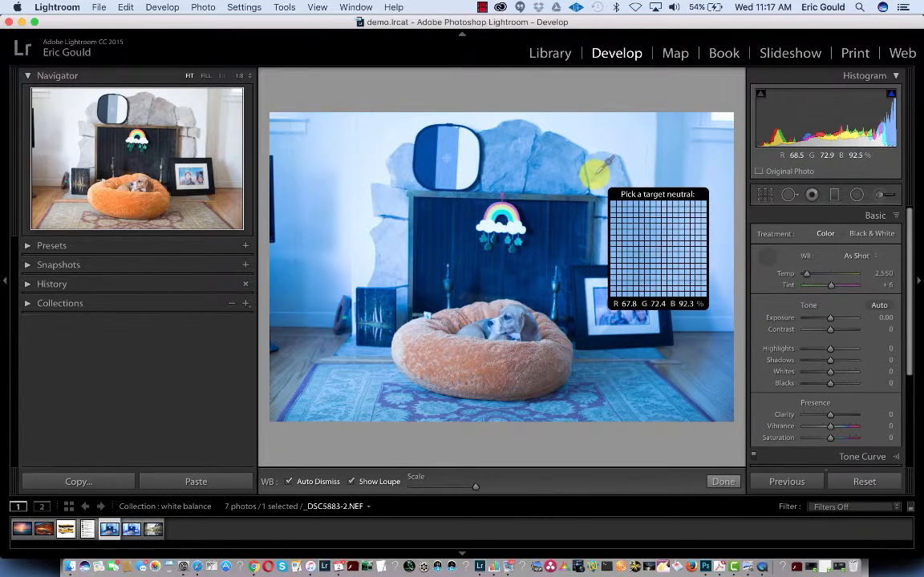
{"action": "left_click", "coordinate": [376, 151]}
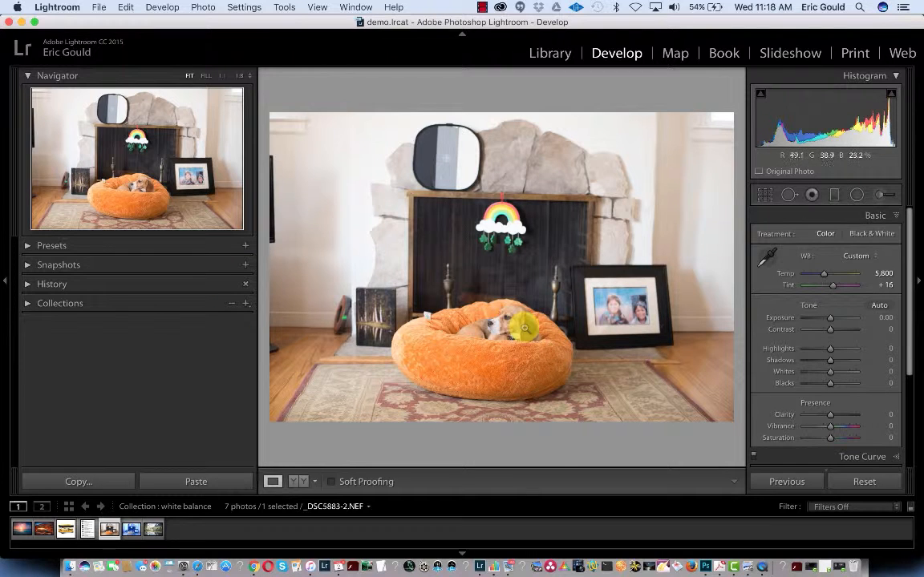
{"action": "double_click", "coordinate": [806, 256]}
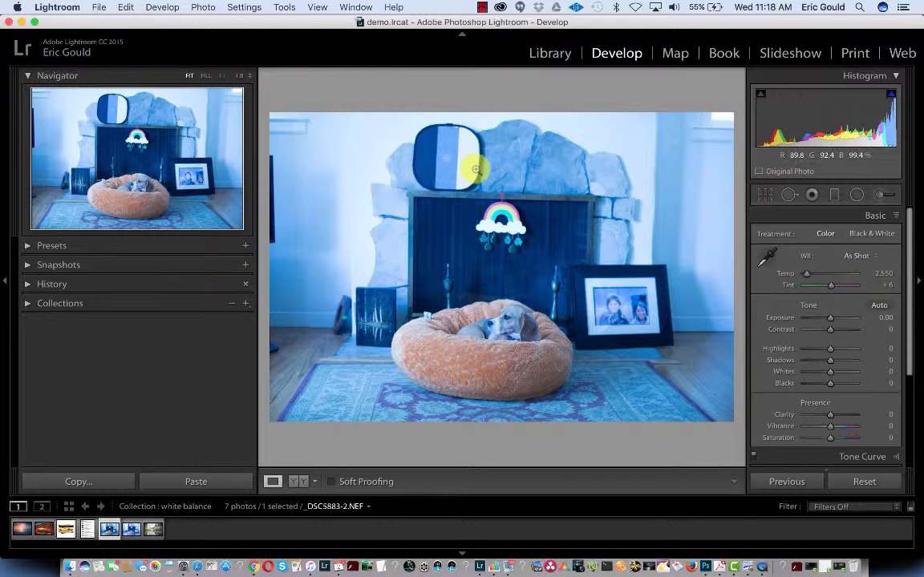
Sample the middle gray panel of the calibration target with the White Balance Selector and fine-tune Temp to about 5,812.
{"action": "left_click", "coordinate": [766, 258]}
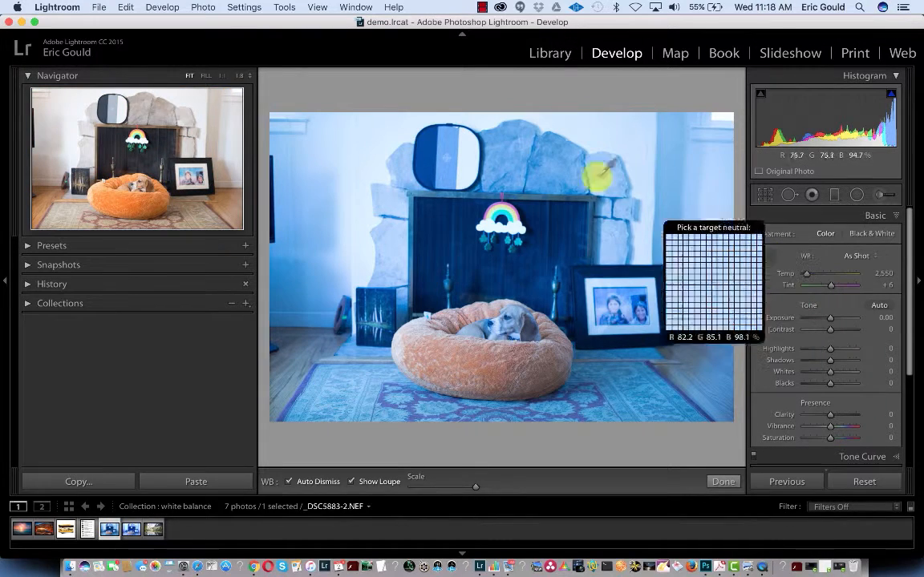
{"action": "left_click", "coordinate": [449, 144]}
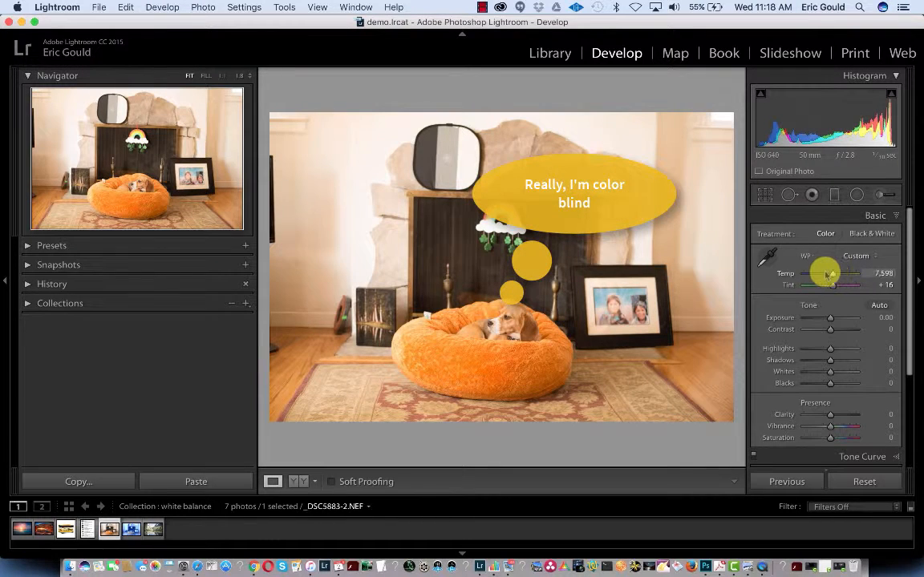
{"action": "left_click_drag", "start_coordinate": [825, 274], "coordinate": [822, 273]}
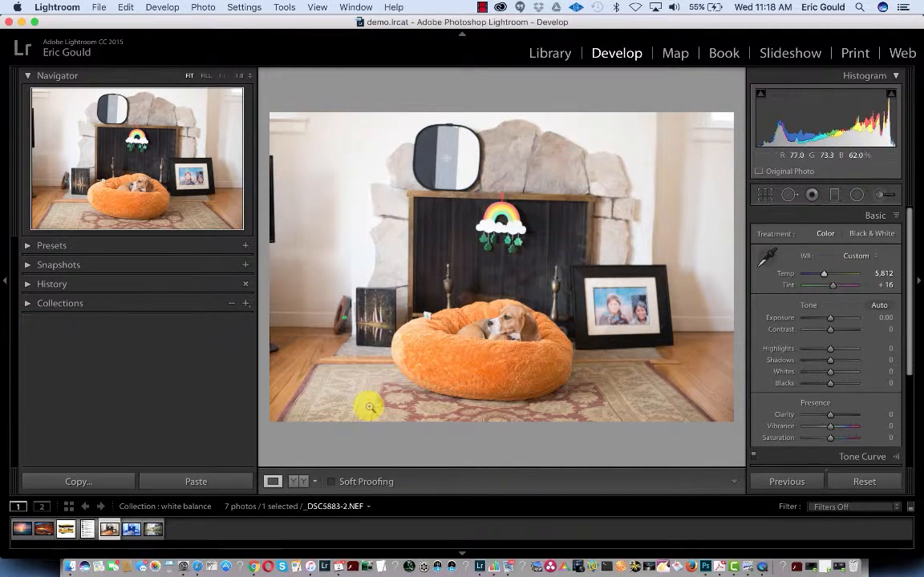
Switch to the JPEG version of the dog photo, JPG5883.JPG, and set its white balance to As Shot.
{"action": "left_click", "coordinate": [133, 529]}
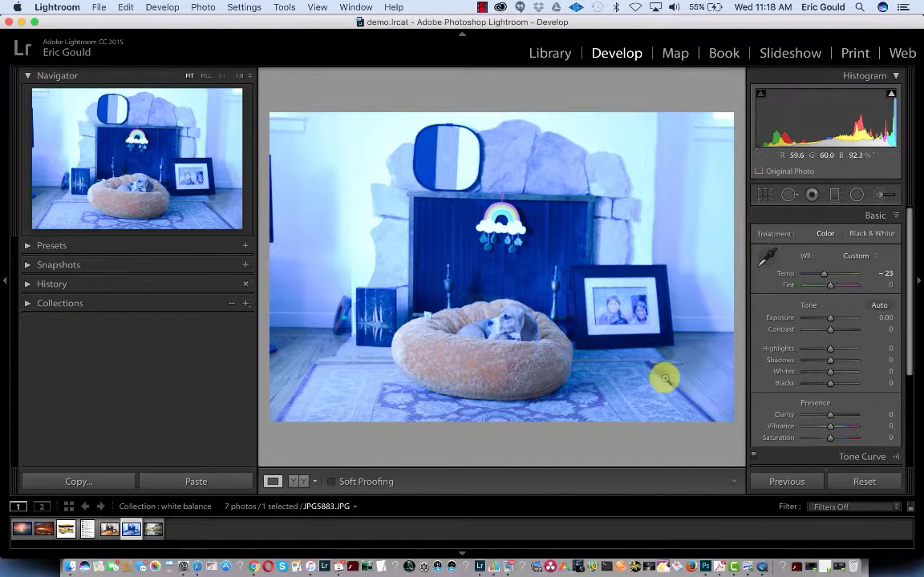
{"action": "left_click", "coordinate": [874, 256]}
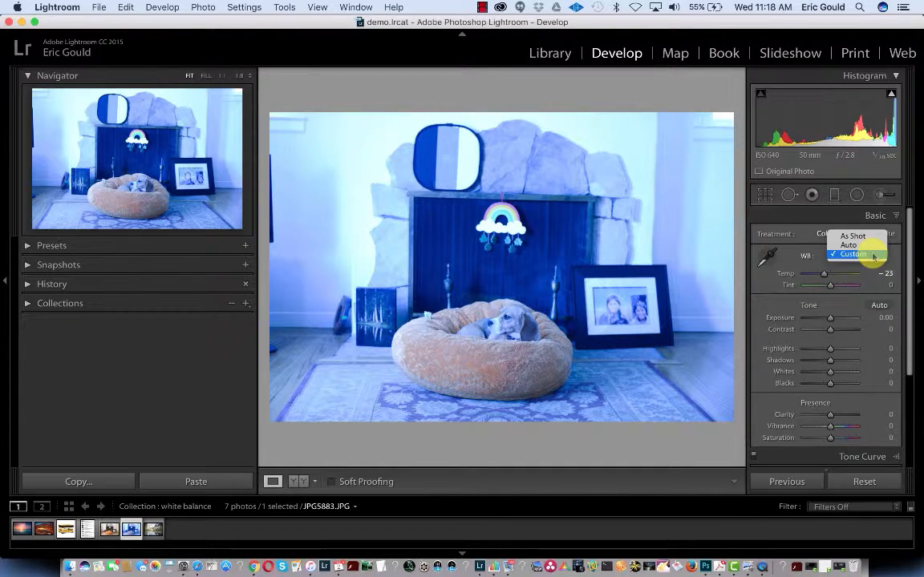
{"action": "left_click", "coordinate": [871, 237]}
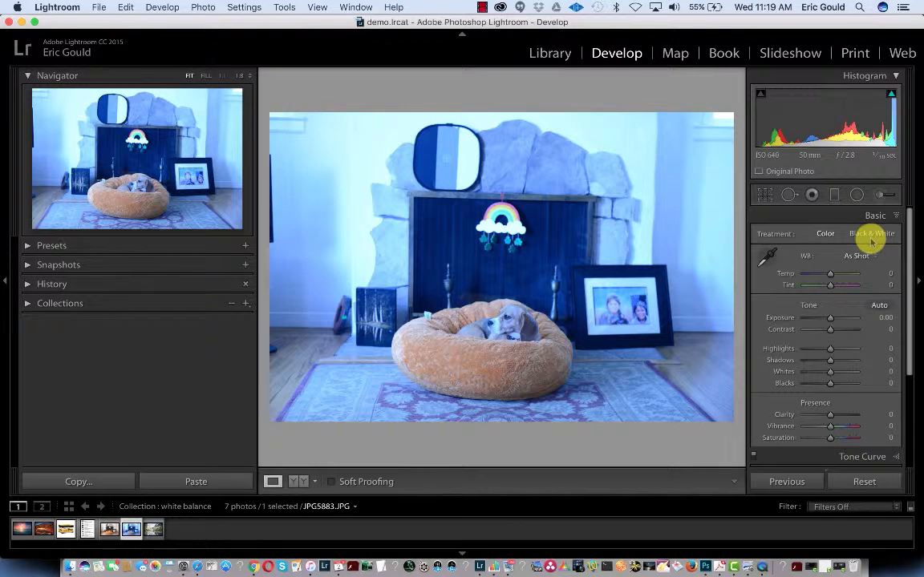
Apply the Auto white balance preset to the JPEG dog photo, and reset the white balance to As Shot.
{"action": "left_click", "coordinate": [873, 256]}
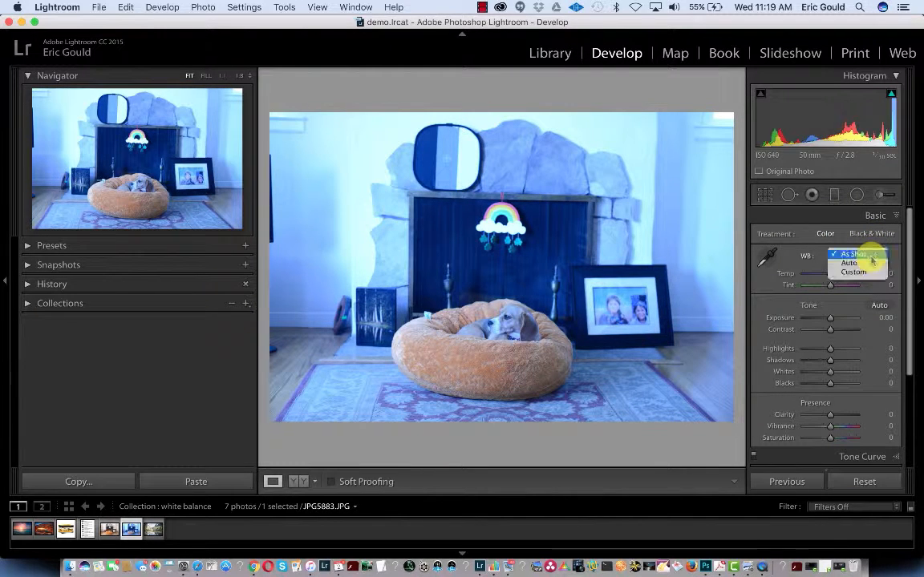
{"action": "left_click", "coordinate": [872, 263]}
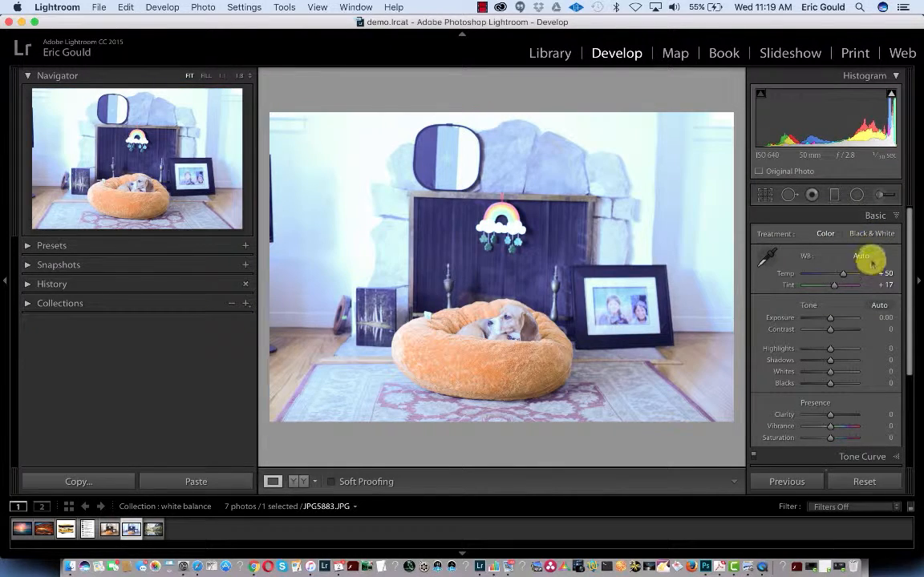
{"action": "left_click", "coordinate": [871, 259]}
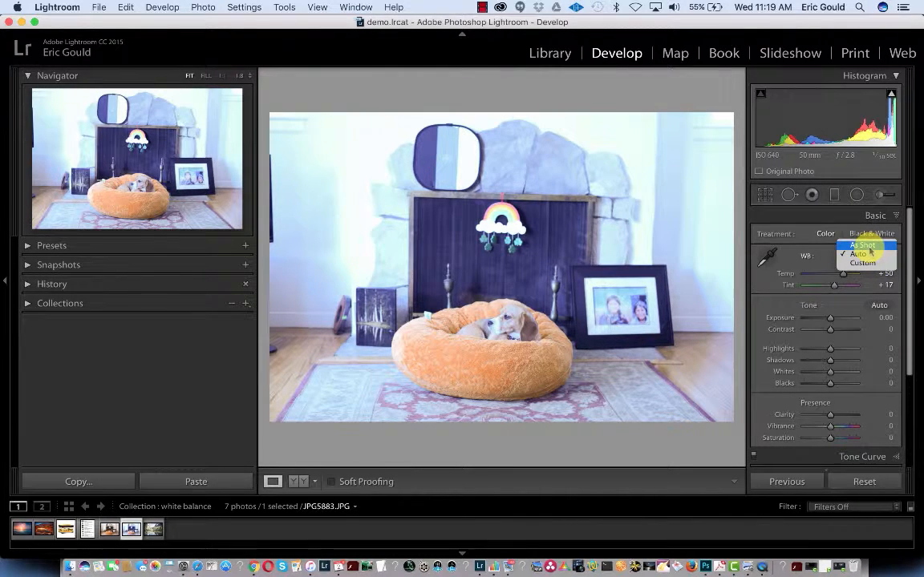
{"action": "left_click", "coordinate": [869, 247]}
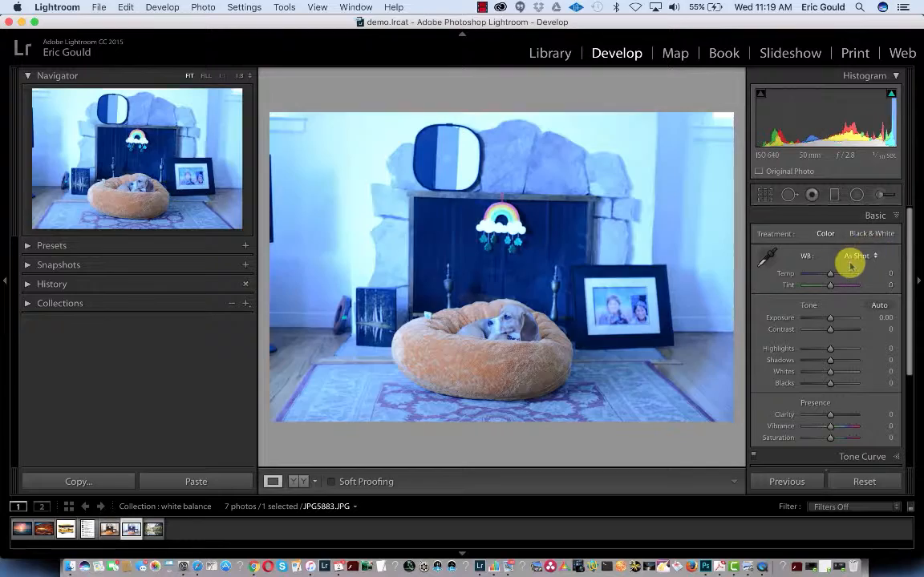
Set the JPEG photo's Temp to +8 and switch to the raw version of the dog photo, _DSC5883-2.NEF.
{"action": "mouse_move", "coordinate": [827, 274]}
{"action": "left_mouse_down"}
{"action": "mouse_move", "coordinate": [869, 274]}
{"action": "mouse_move", "coordinate": [785, 278]}
{"action": "mouse_move", "coordinate": [831, 280]}
{"action": "left_mouse_up"}
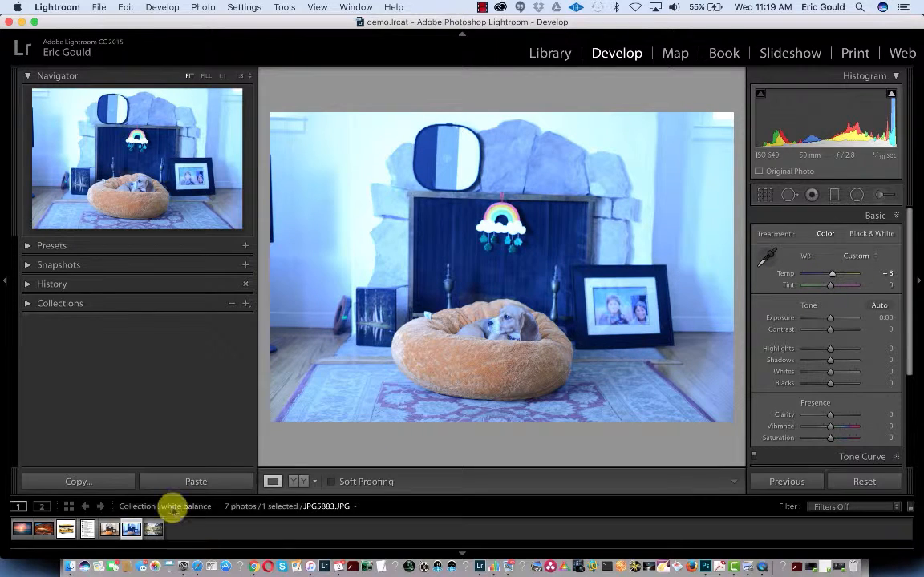
{"action": "left_click", "coordinate": [109, 529]}
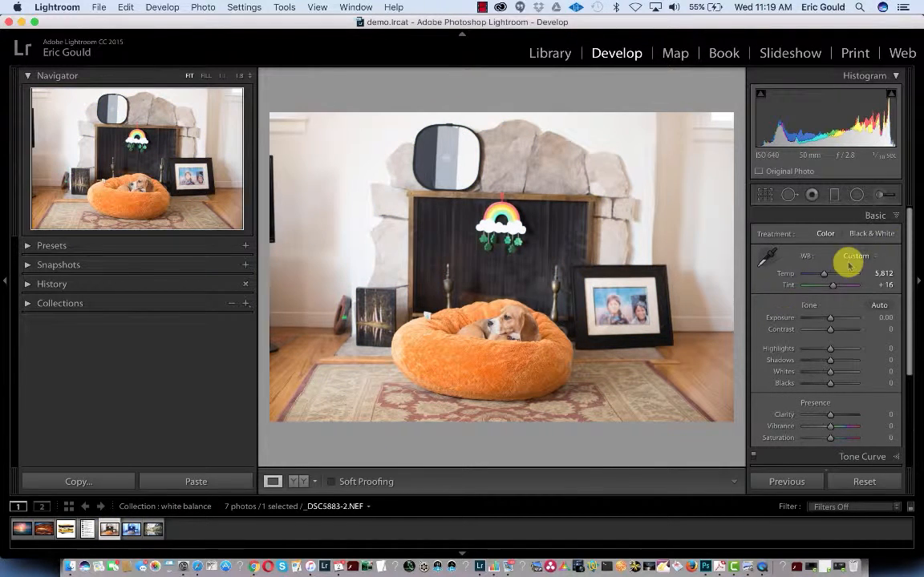
{"action": "mouse_move", "coordinate": [823, 274]}
{"action": "left_mouse_down"}
{"action": "mouse_move", "coordinate": [868, 275]}
{"action": "mouse_move", "coordinate": [785, 277]}
{"action": "mouse_move", "coordinate": [824, 277]}
{"action": "left_mouse_up"}
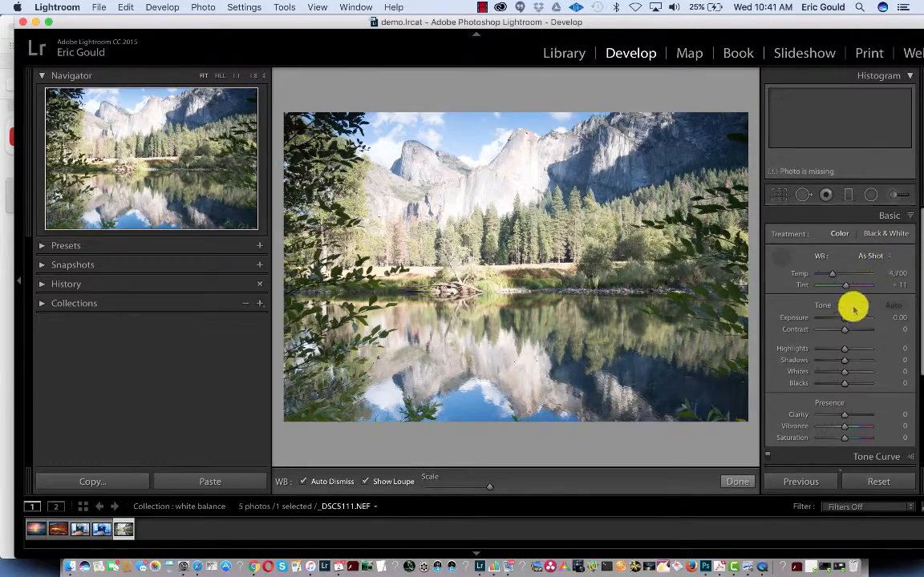
Adjust the tone of the landscape photo _DSC5111.NEF, with Exposure at −0.75, Highlights at −35 and Shadows at +59.
{"action": "left_click_drag", "start_coordinate": [843, 319], "coordinate": [860, 362]}
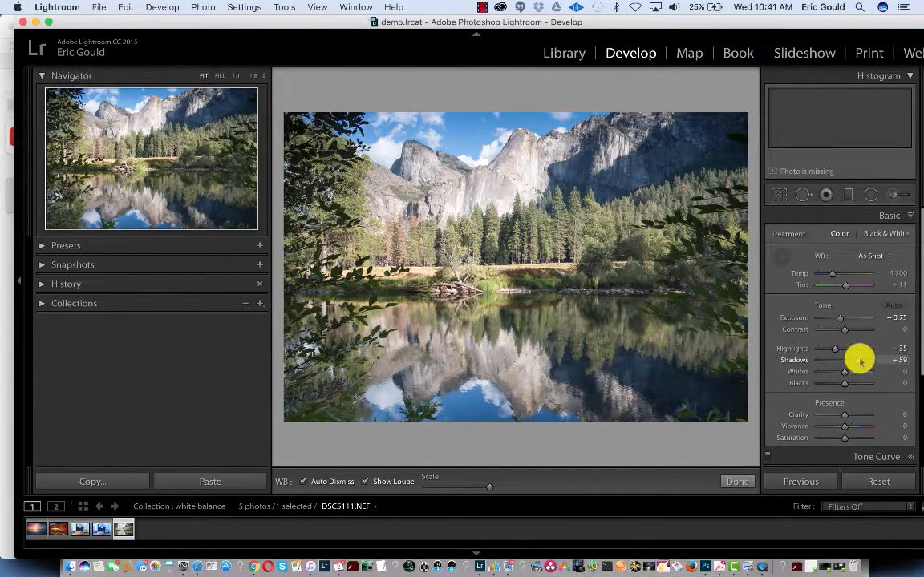
Try the Auto, Cloudy, Shade and Tungsten white balance presets on the landscape photo, and reset the white balance to As Shot.
{"action": "left_click", "coordinate": [888, 257]}
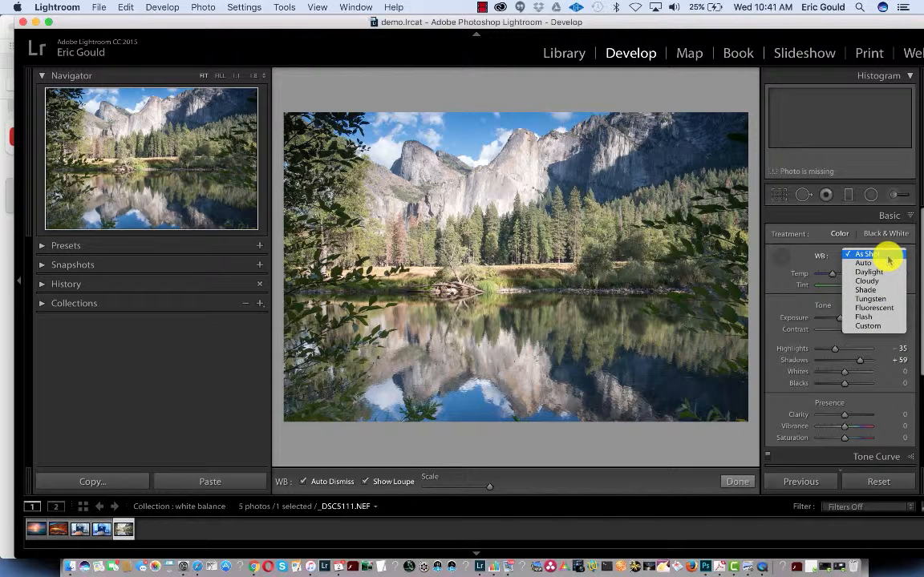
{"action": "left_click", "coordinate": [888, 263]}
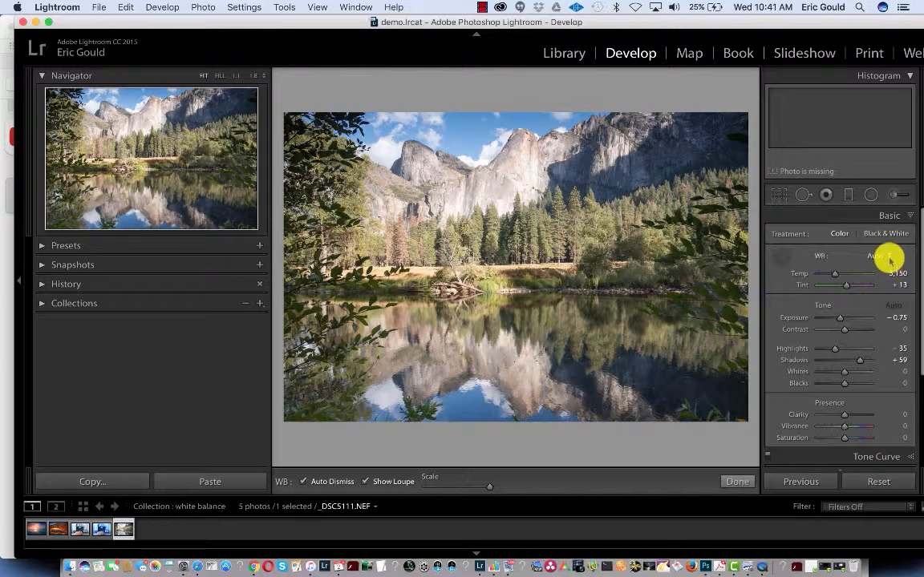
{"action": "left_click", "coordinate": [888, 262]}
{"action": "left_click", "coordinate": [889, 271]}
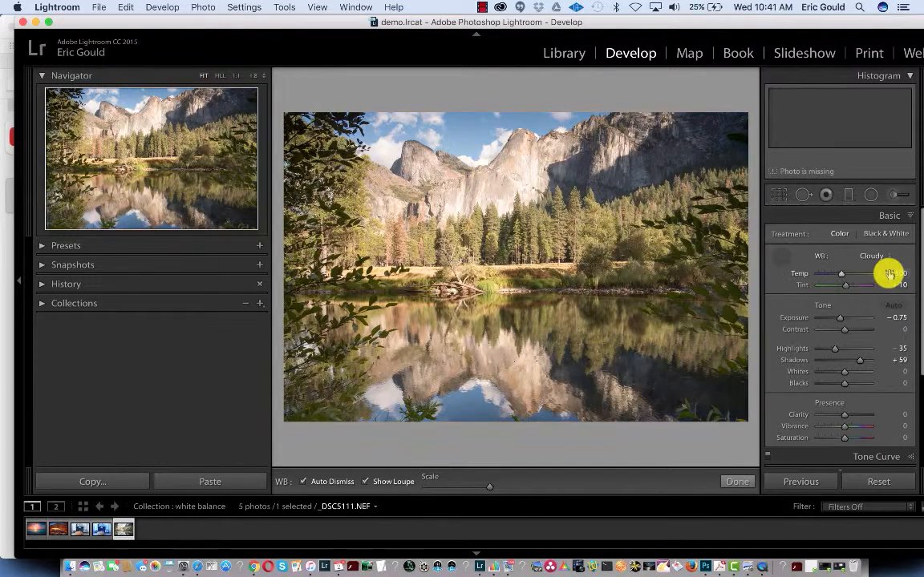
{"action": "left_click", "coordinate": [889, 256]}
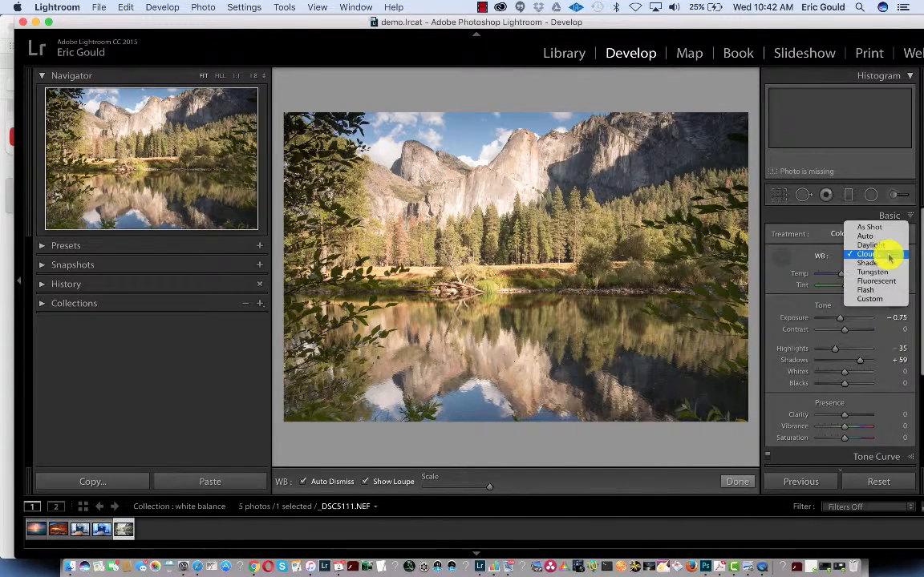
{"action": "left_click", "coordinate": [887, 263]}
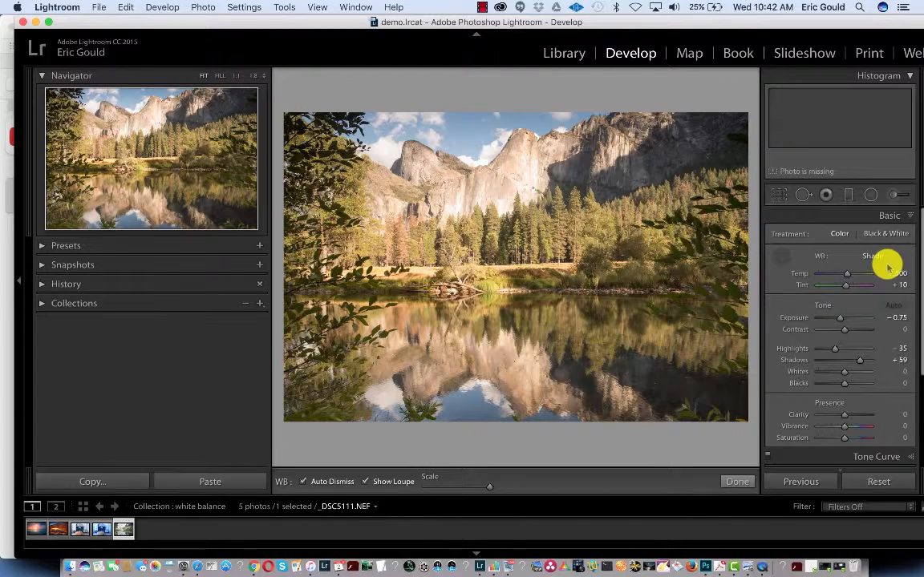
{"action": "left_click", "coordinate": [887, 256]}
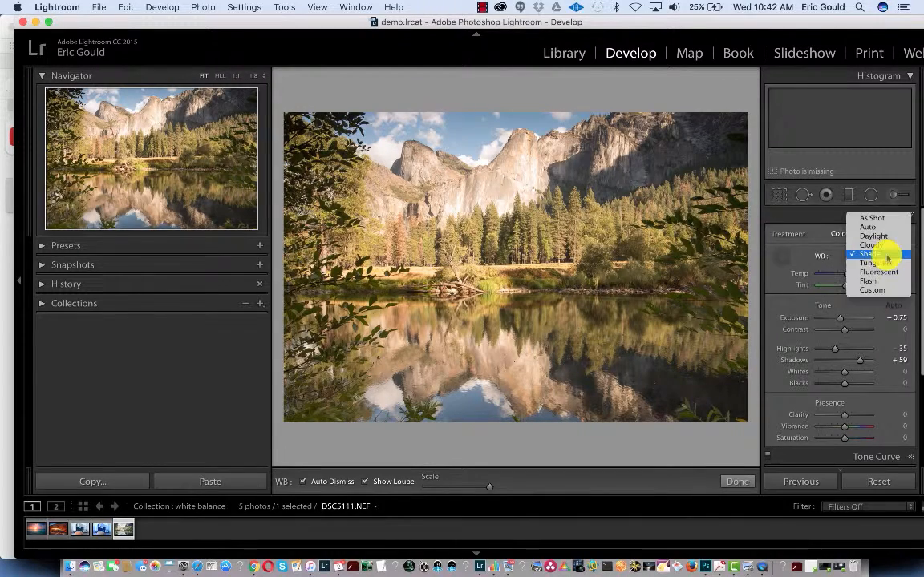
{"action": "left_click", "coordinate": [887, 264]}
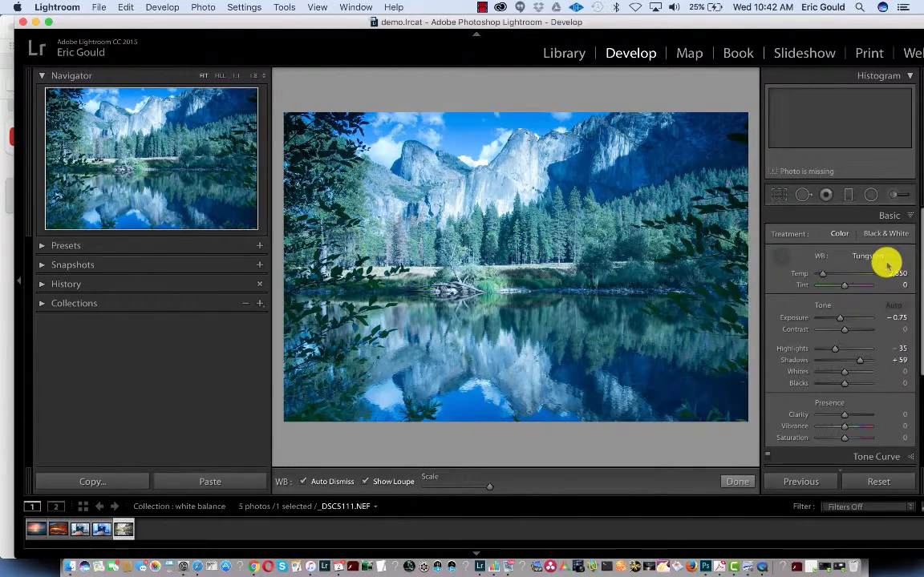
{"action": "left_click", "coordinate": [888, 257]}
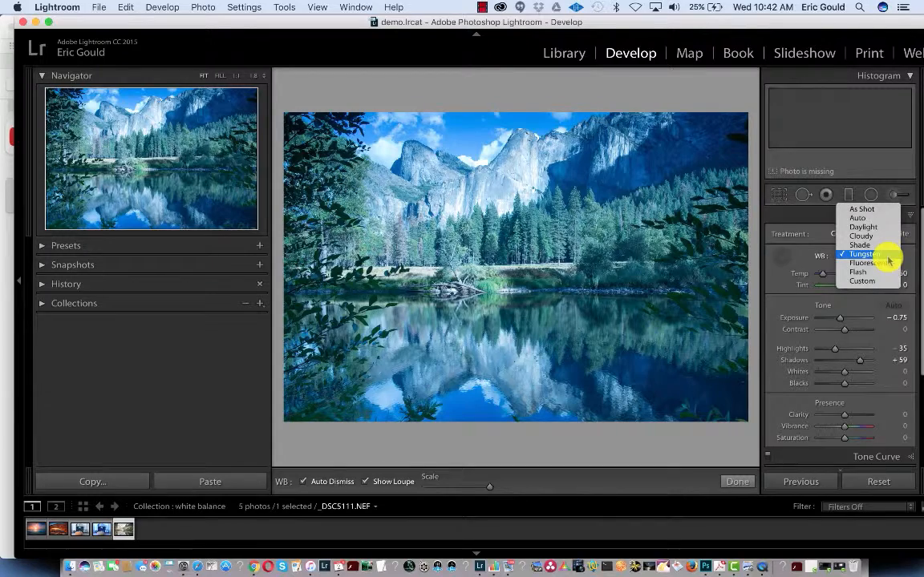
{"action": "left_click", "coordinate": [879, 209]}
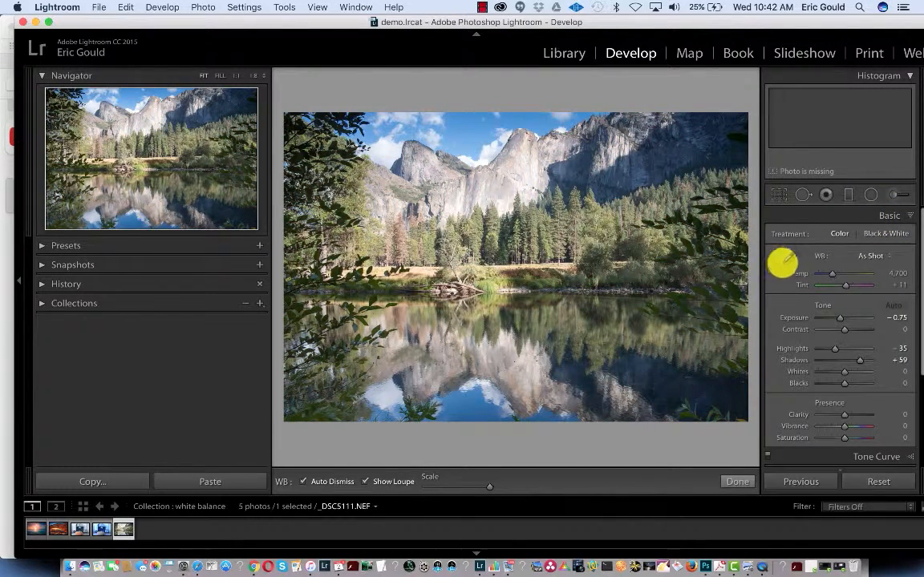
Sample the gray rock face of the central peak in the landscape photo with the White Balance Selector.
{"action": "left_click", "coordinate": [525, 164]}
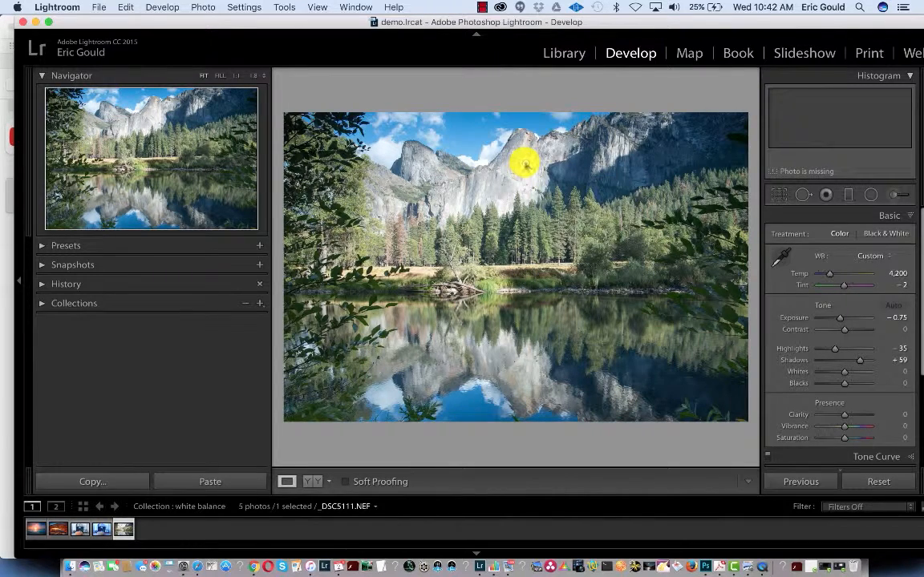